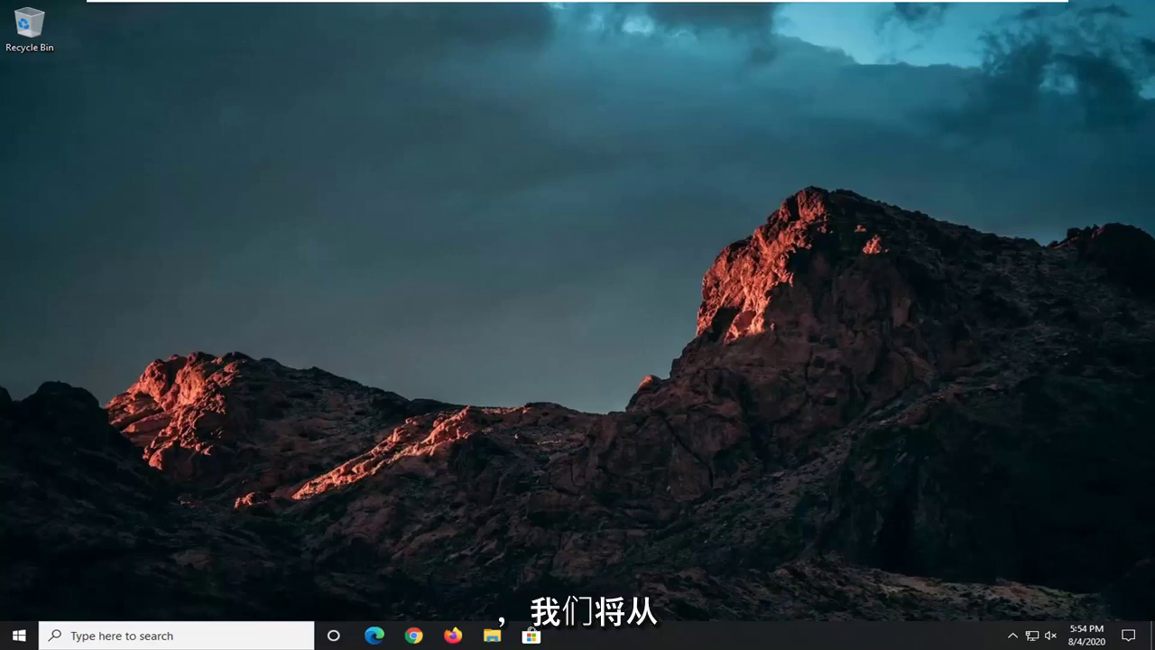
{"action": "left_click", "coordinate": [413, 635]}
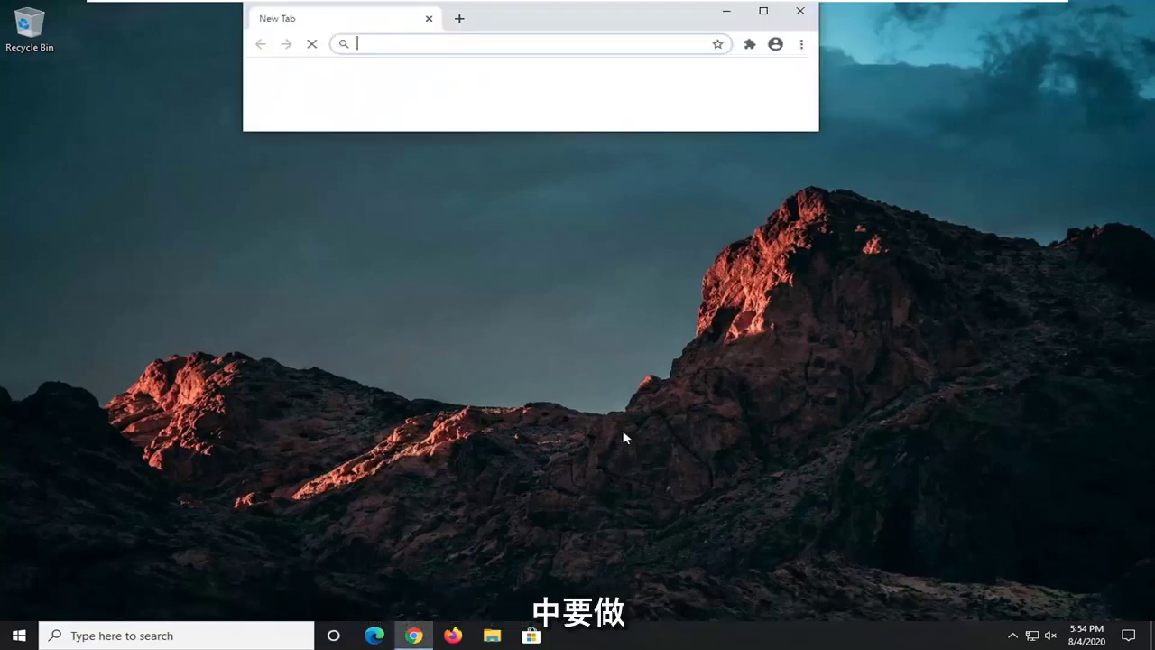
{"action": "left_click", "coordinate": [762, 10]}
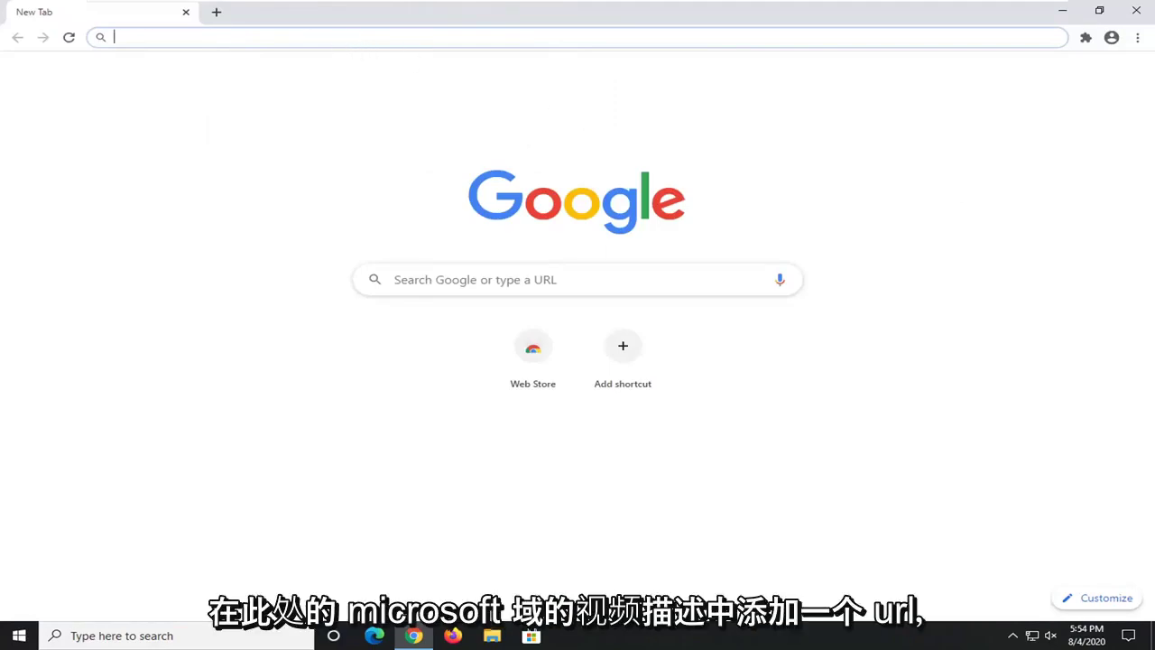
{"action": "right_click", "coordinate": [344, 37]}
{"action": "left_click", "coordinate": [374, 131]}
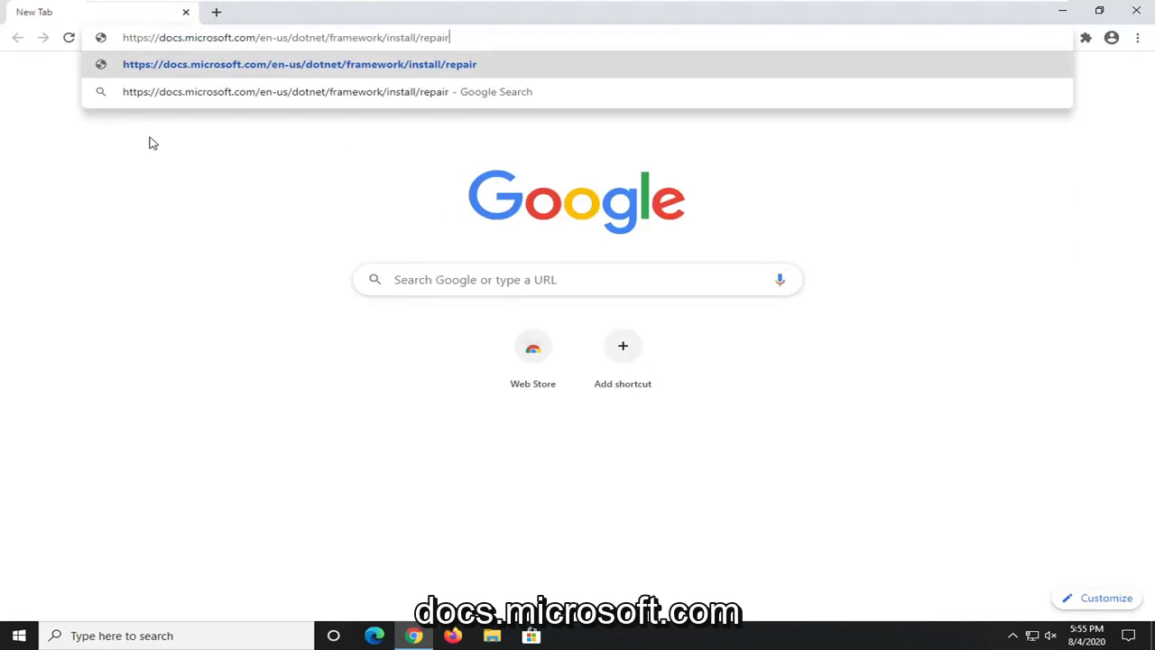
{"action": "key", "text": "Return"}
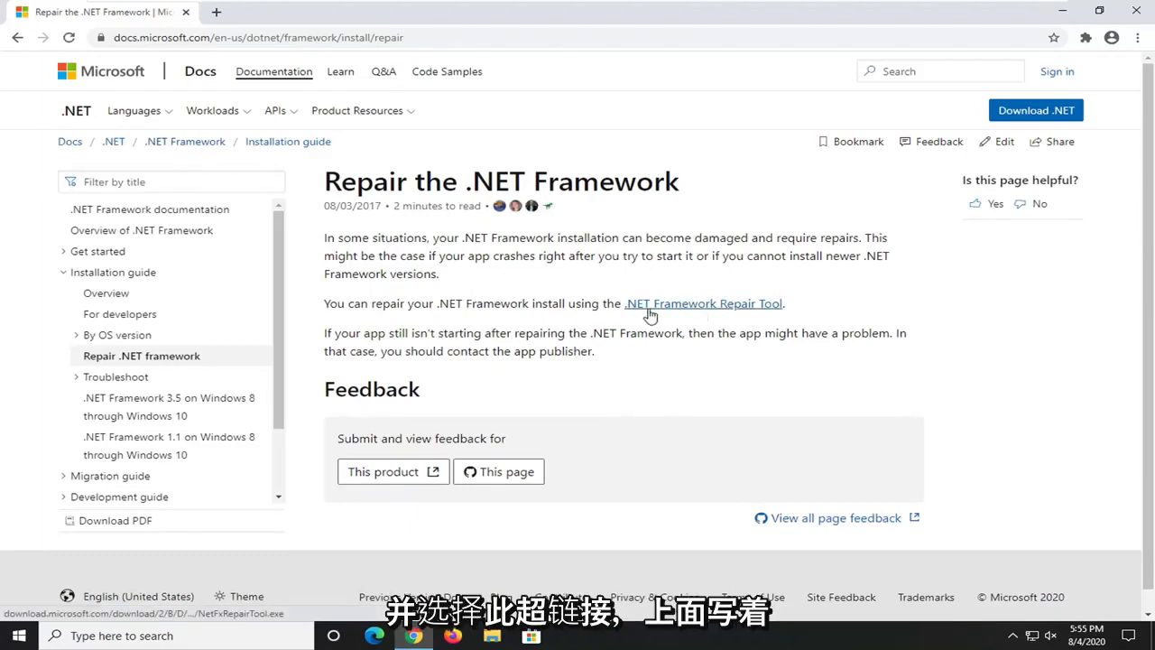
Step: Download the .NET Framework Repair Tool, launch NetFxRepairTool.exe and allow it to make changes to the device
{"action": "left_click", "coordinate": [728, 307]}
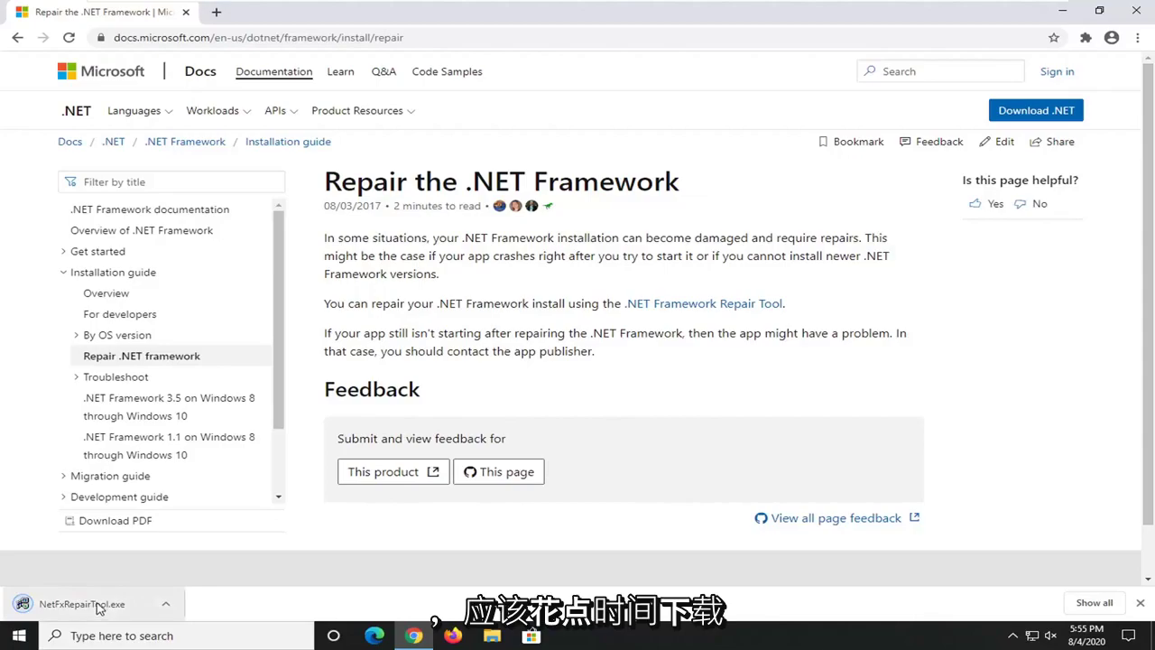
{"action": "left_click", "coordinate": [97, 609]}
{"action": "left_click", "coordinate": [1063, 12]}
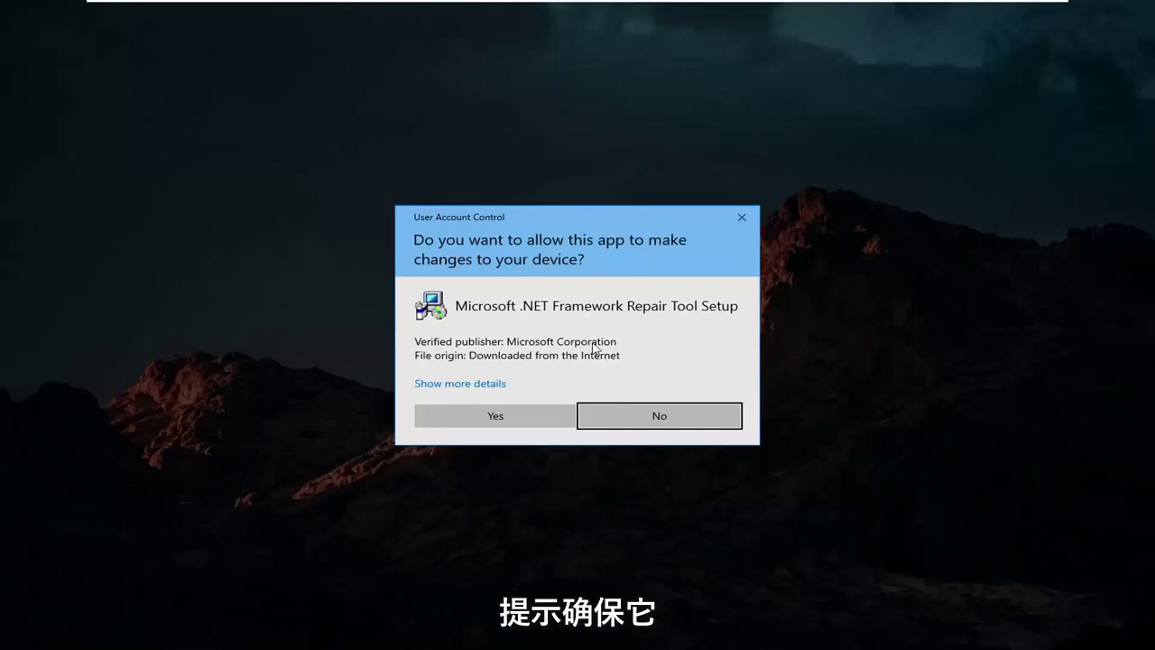
{"action": "left_click", "coordinate": [512, 418]}
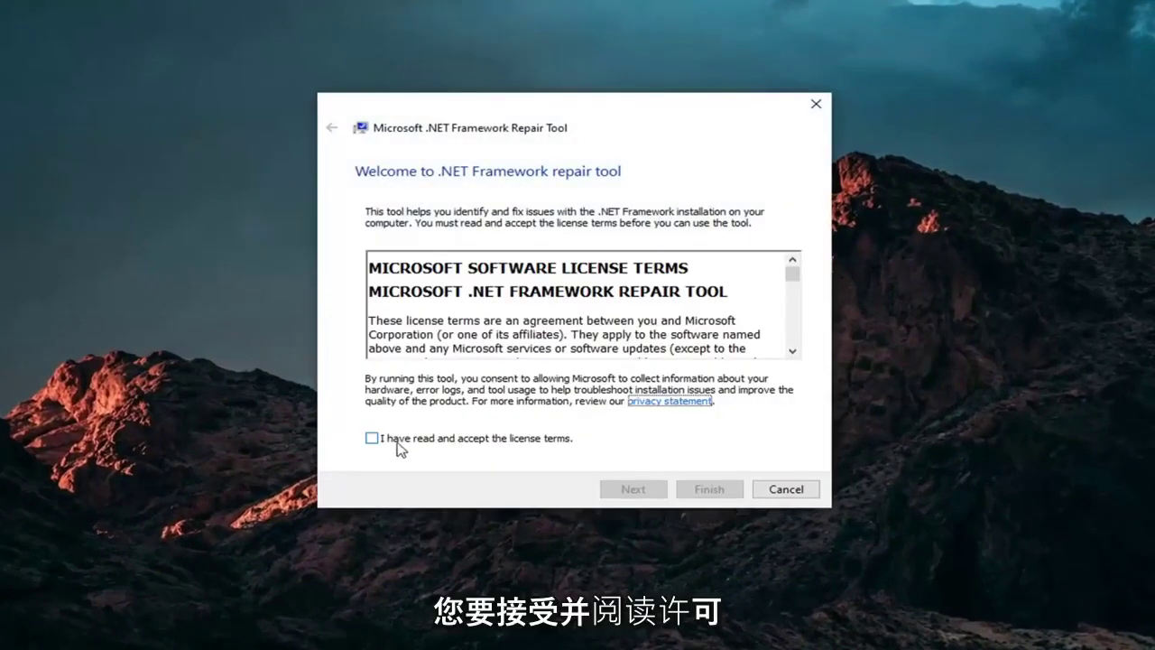
Step: Accept the repair tool's license terms and apply its recommended changes
{"action": "left_click", "coordinate": [397, 440]}
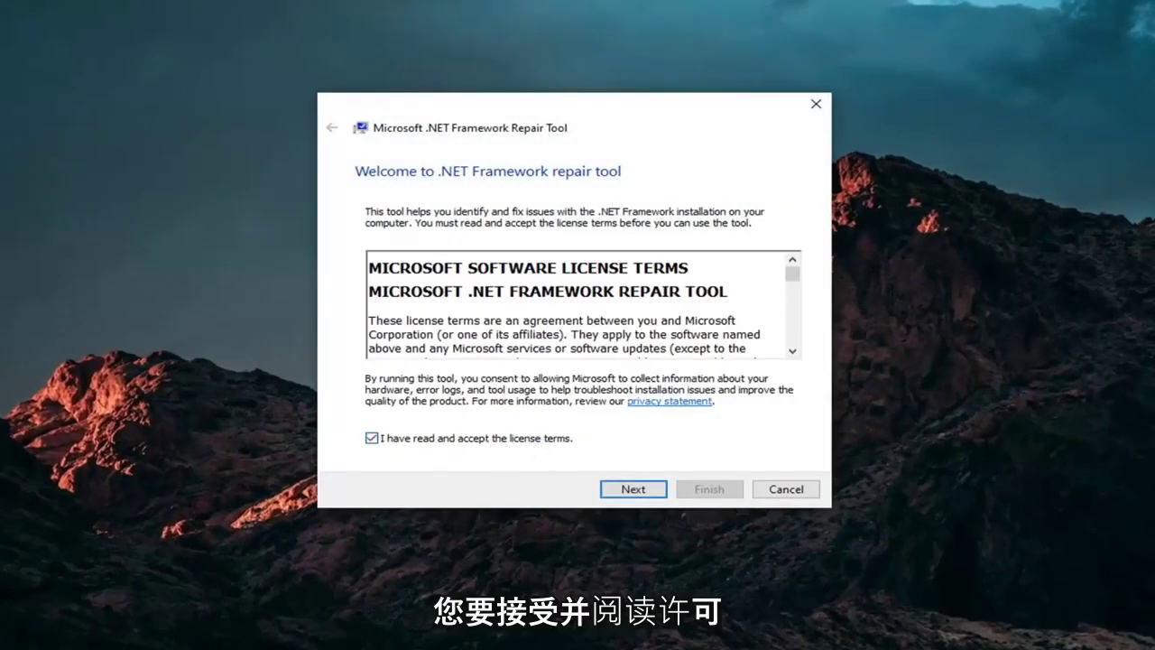
{"action": "left_click", "coordinate": [643, 491]}
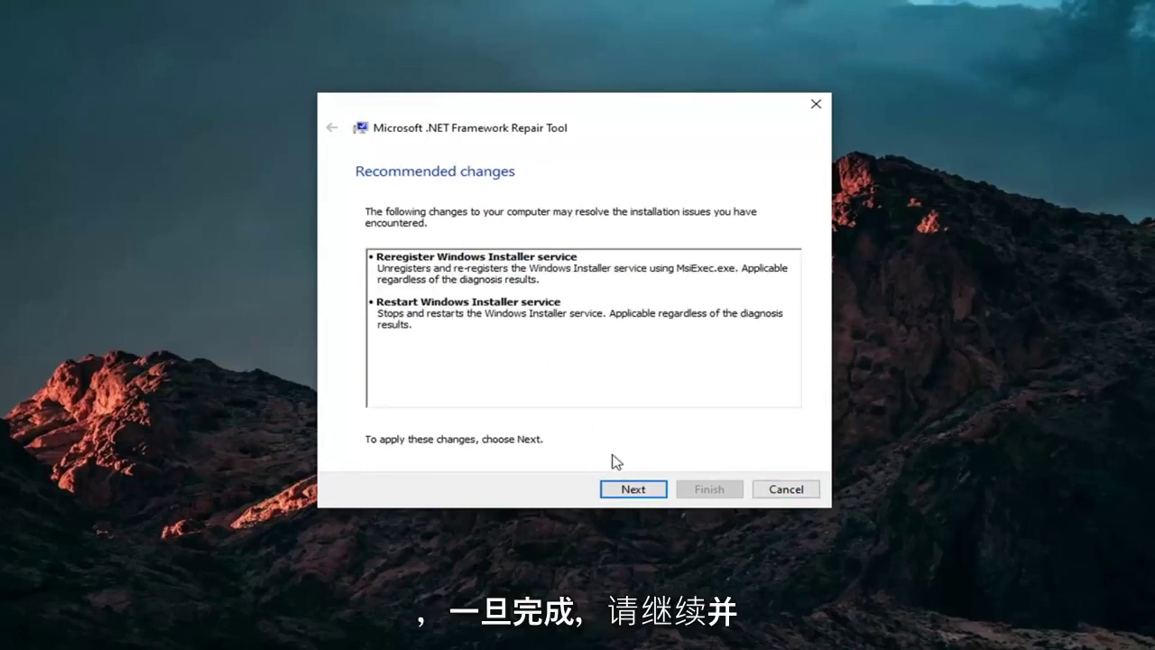
{"action": "left_click", "coordinate": [630, 493]}
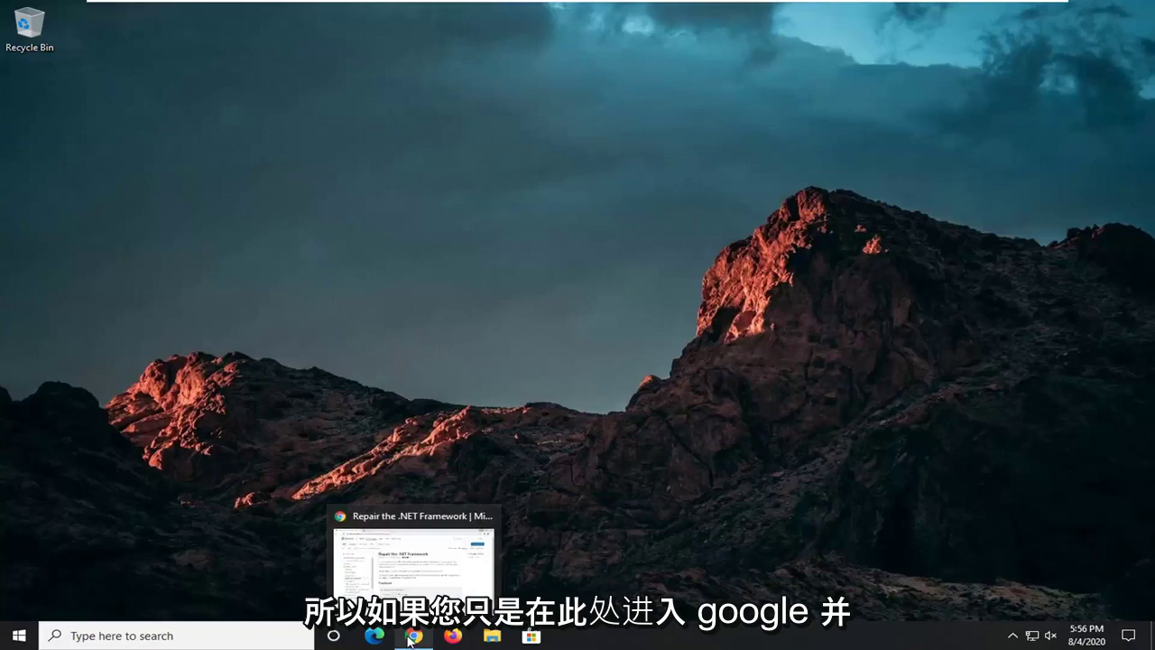
Step: Switch back to Chrome and search Google for "directx download"
{"action": "left_click", "coordinate": [415, 557]}
{"action": "left_click", "coordinate": [352, 38]}
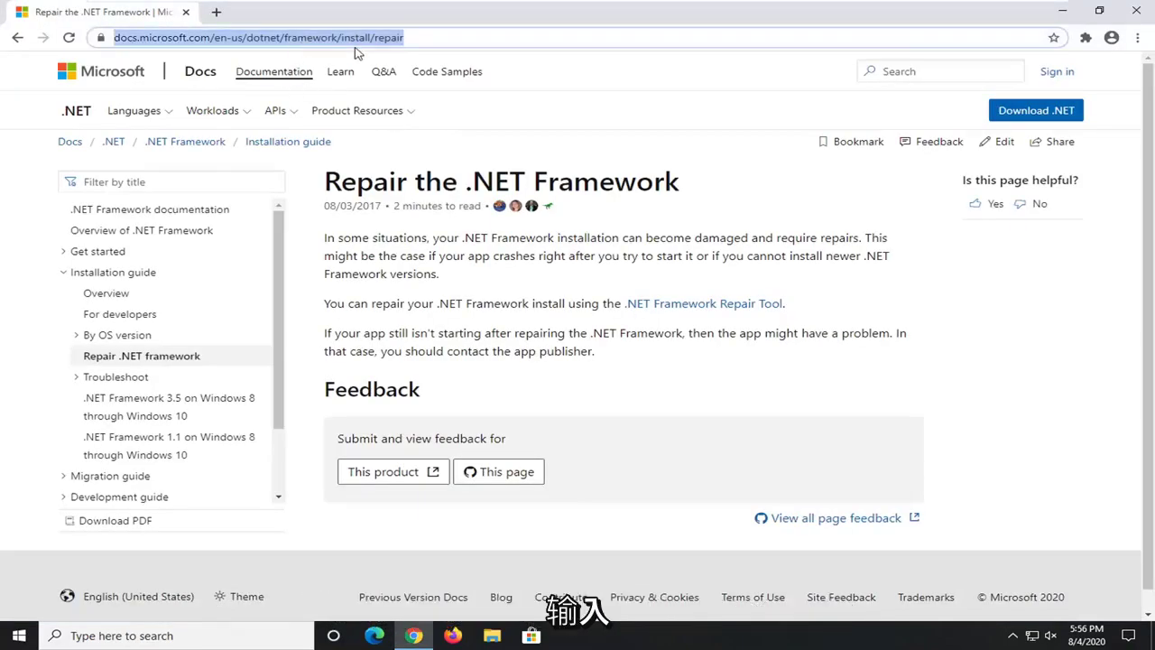
{"action": "type", "text": "directx downl"}
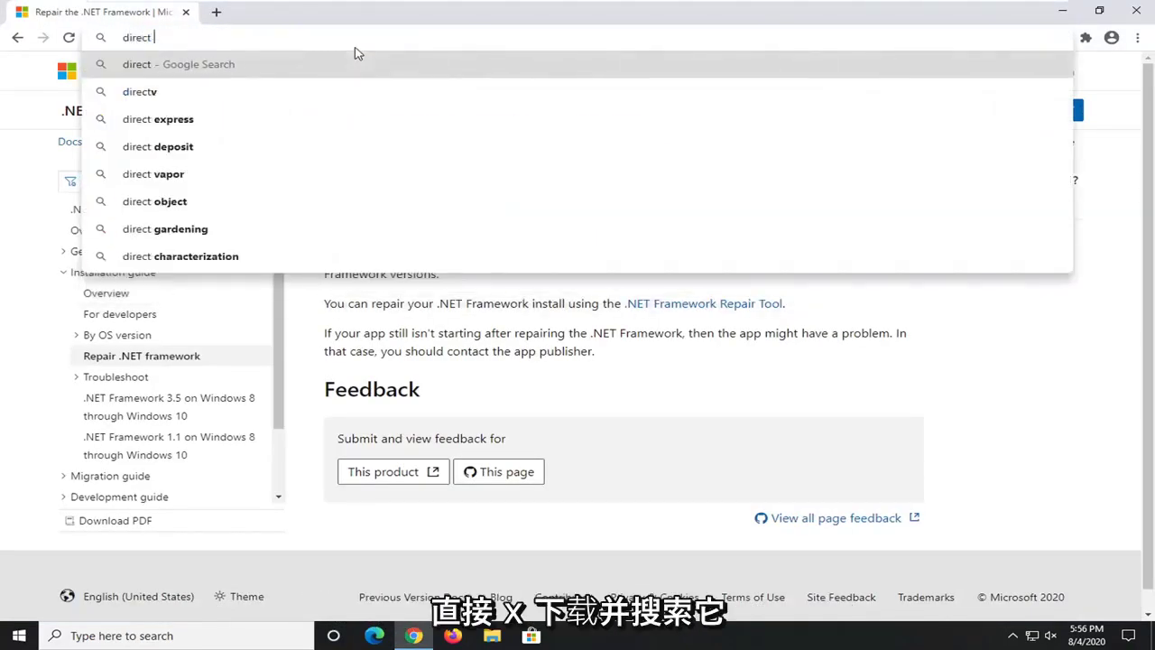
{"action": "type", "text": "oad"}
{"action": "key", "text": "Return"}
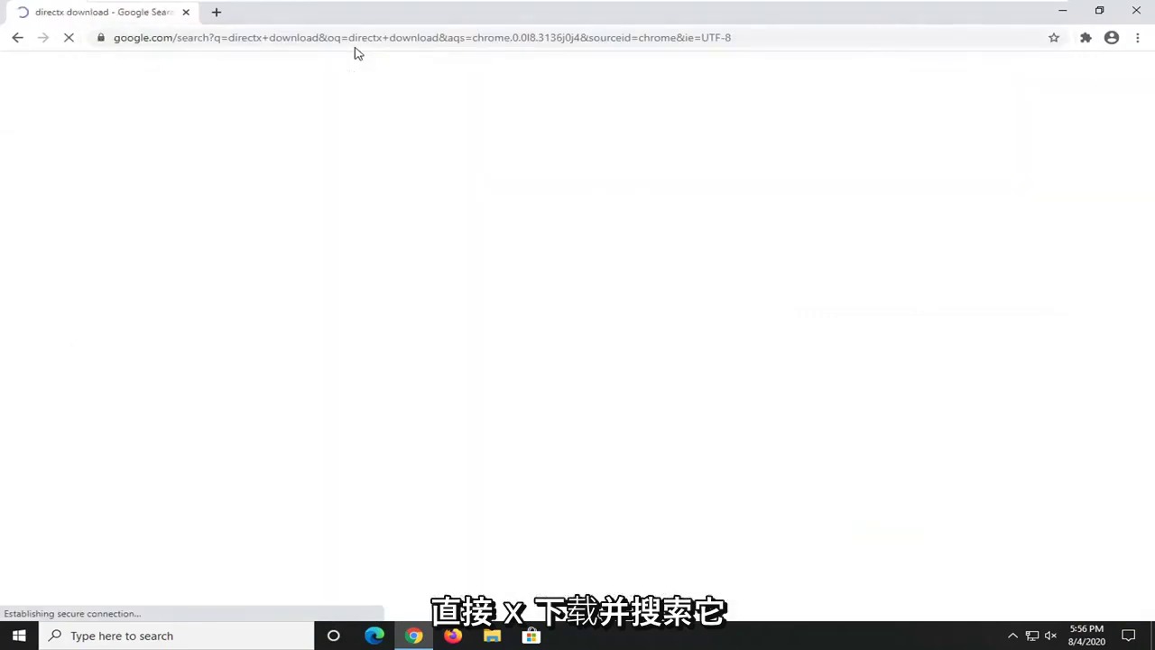
Step: Open Microsoft's DirectX End-User Runtime Web Installer page from the search results and download the installer
{"action": "left_click", "coordinate": [269, 397]}
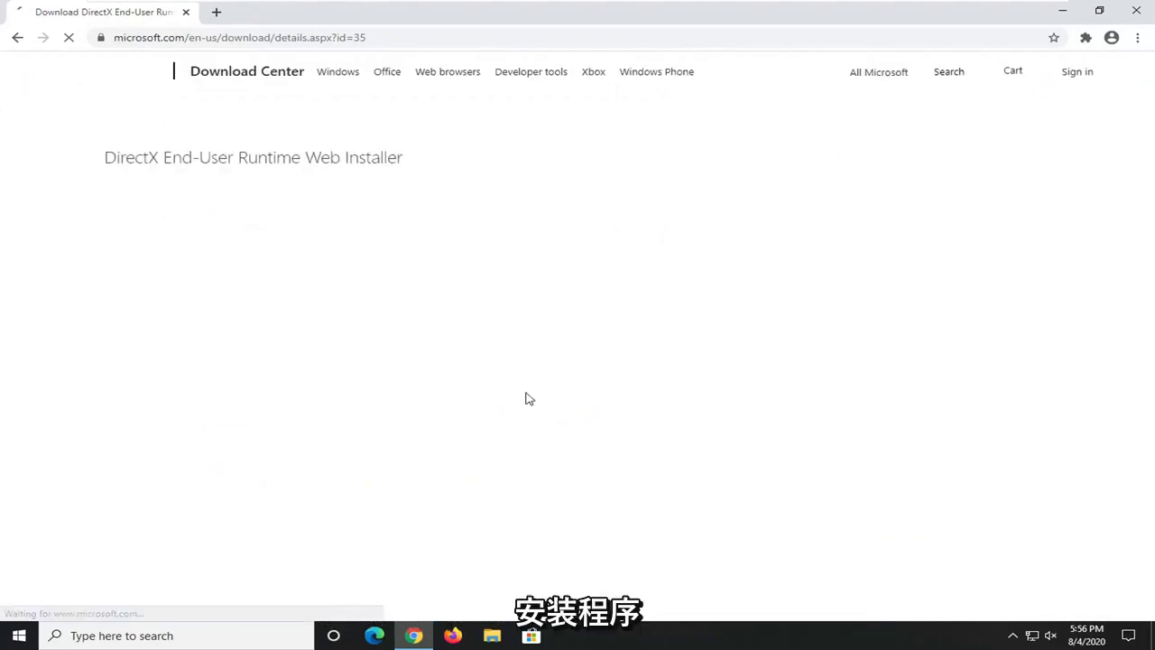
{"action": "scroll", "coordinate": [575, 472], "scroll_direction": "down", "scroll_amount": 2}
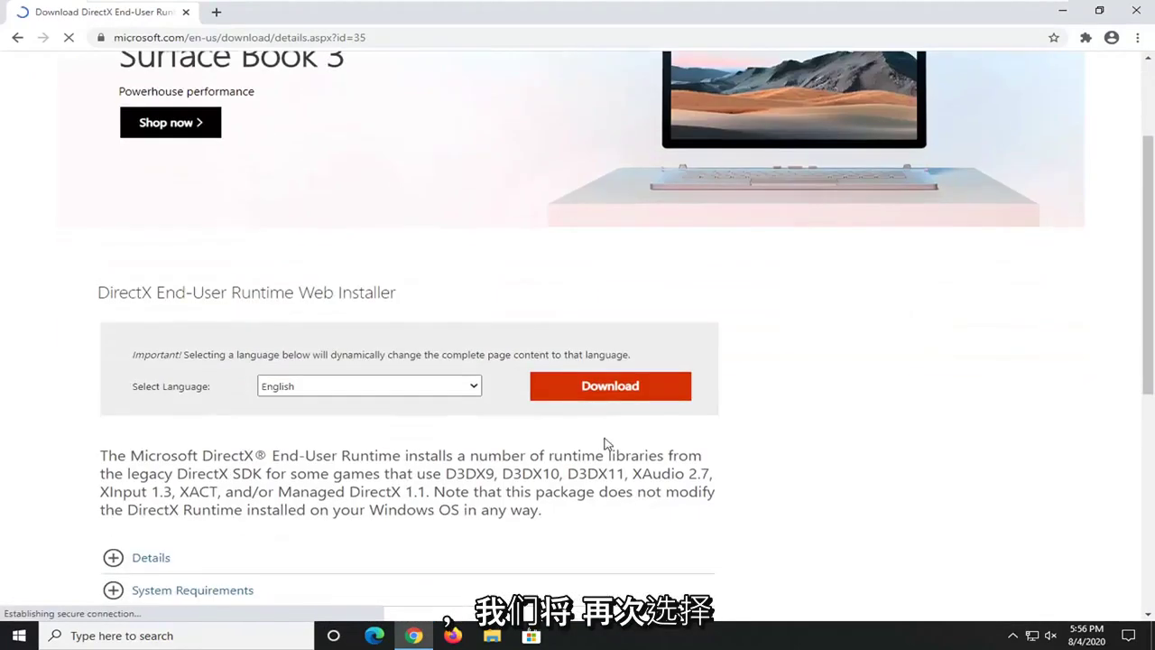
{"action": "left_click", "coordinate": [602, 386]}
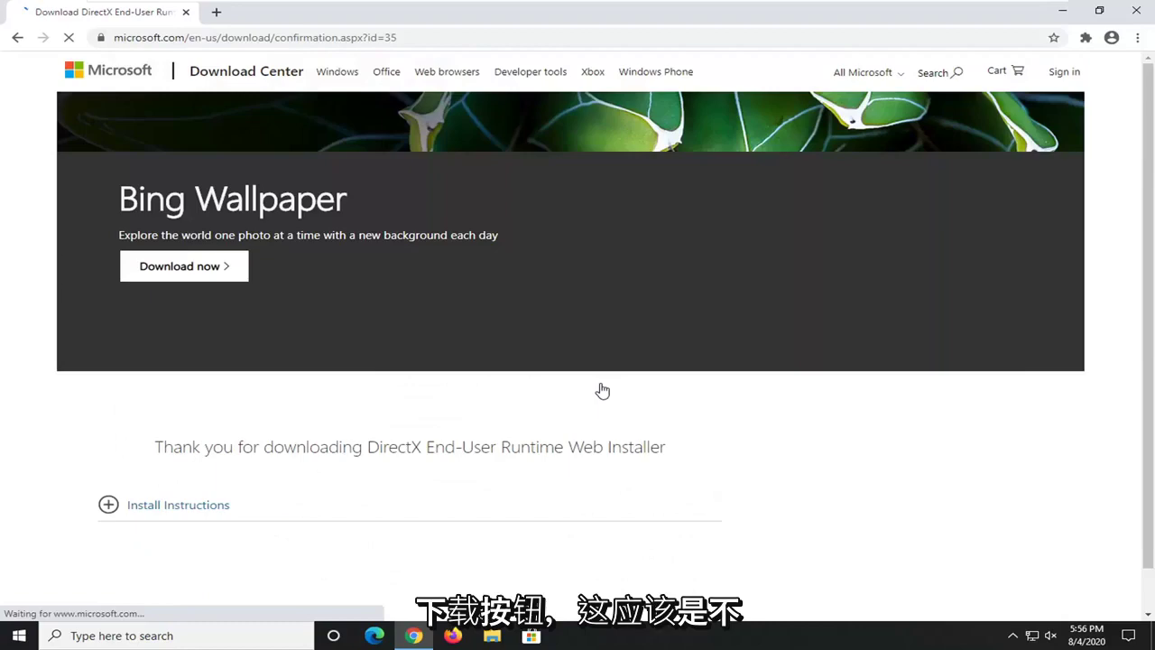
{"action": "scroll", "coordinate": [529, 382], "scroll_direction": "down", "scroll_amount": 2}
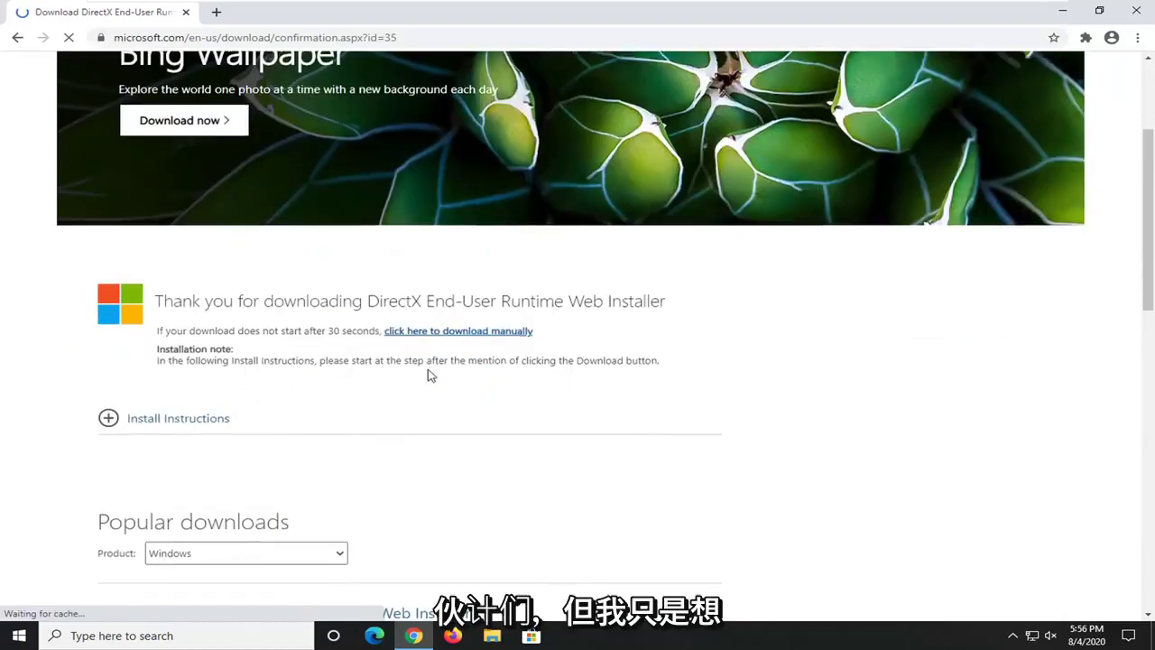
{"action": "scroll", "coordinate": [407, 382], "scroll_direction": "down", "scroll_amount": 1}
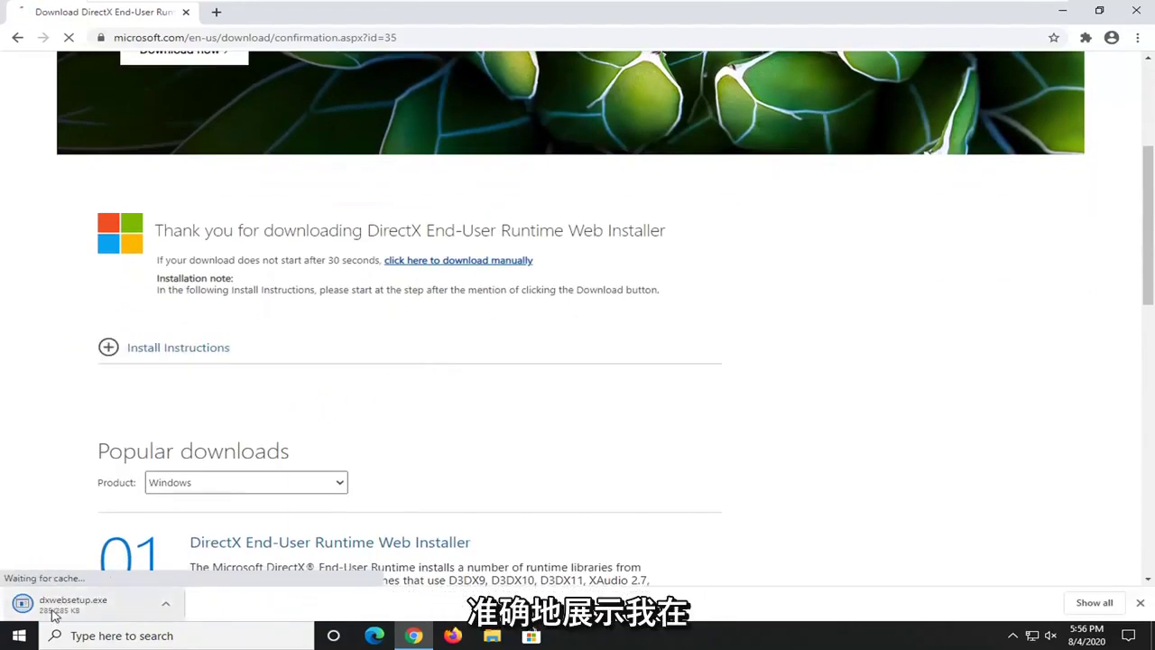
Step: Launch dxwebsetup.exe, accept the DirectX license agreement and continue the setup
{"action": "left_click", "coordinate": [149, 613]}
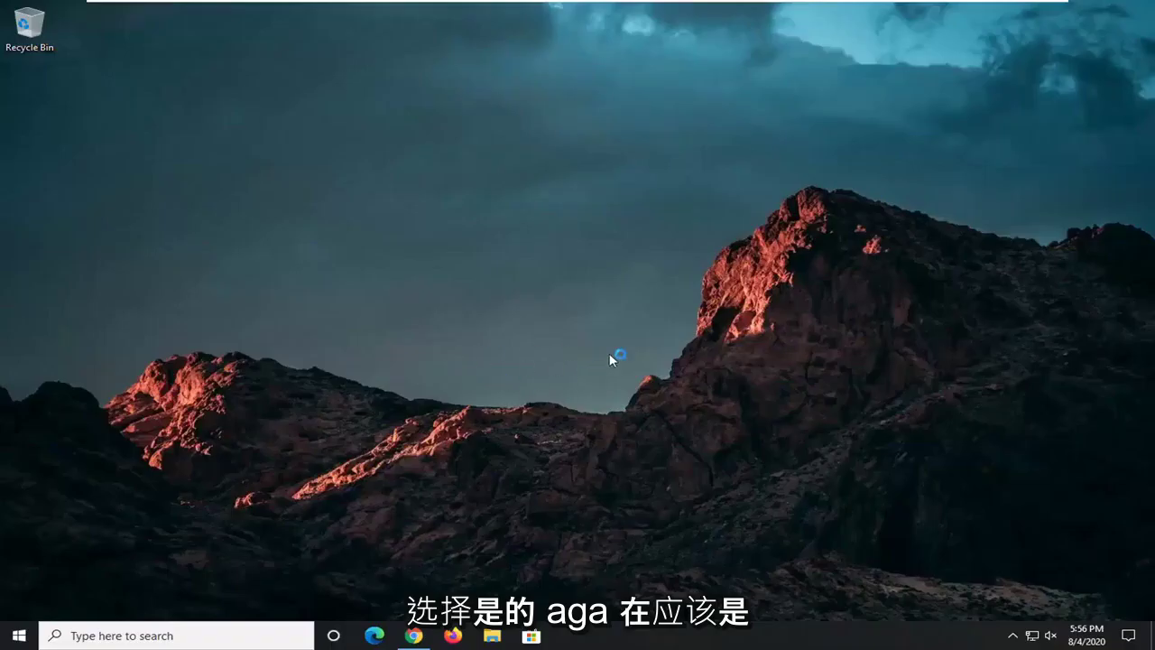
{"action": "left_click_drag", "start_coordinate": [393, 86], "coordinate": [665, 165]}
{"action": "left_click", "coordinate": [516, 358]}
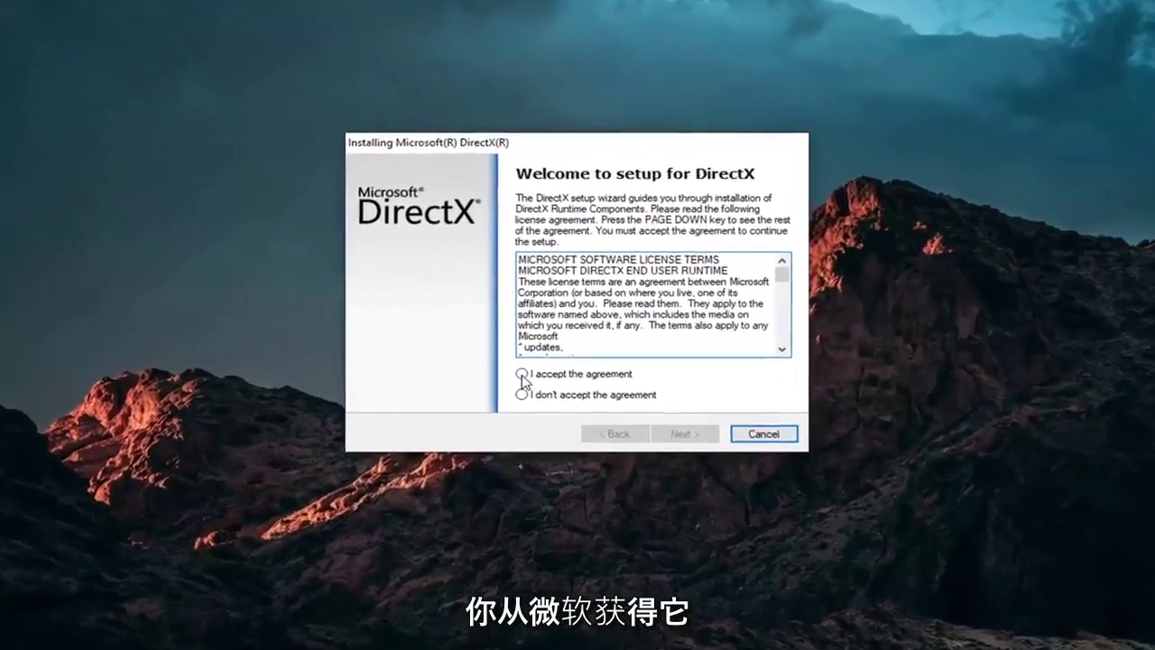
{"action": "left_click", "coordinate": [695, 443]}
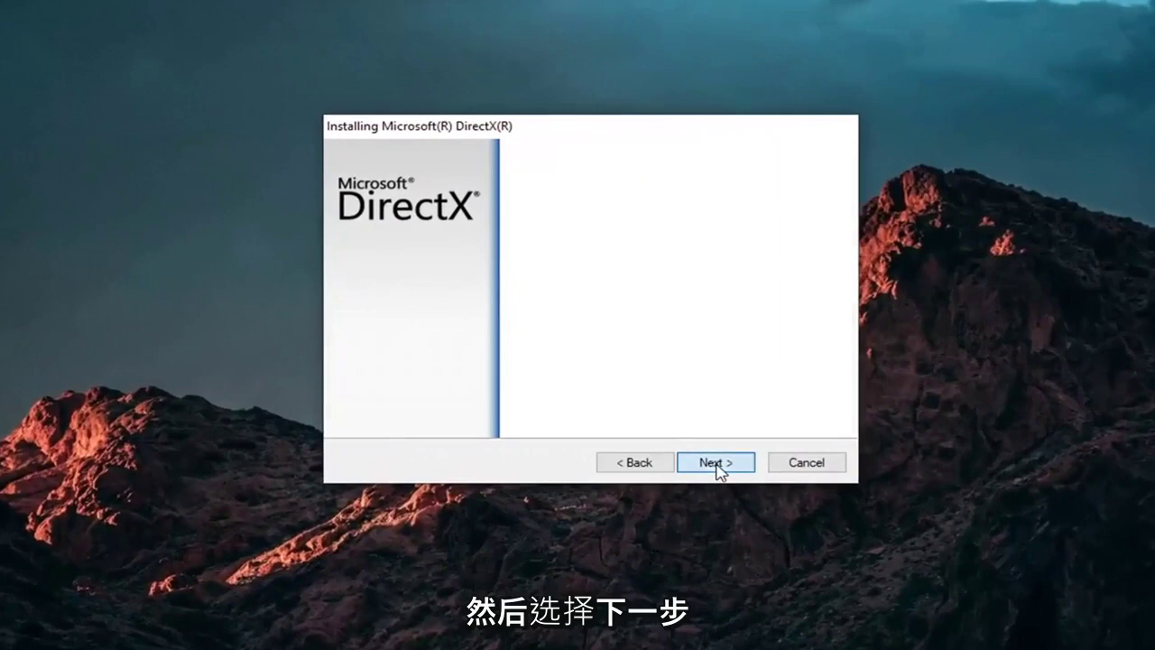
Step: Decline the Bing Bar, install the DirectX runtime components and finish the setup
{"action": "left_click", "coordinate": [538, 331]}
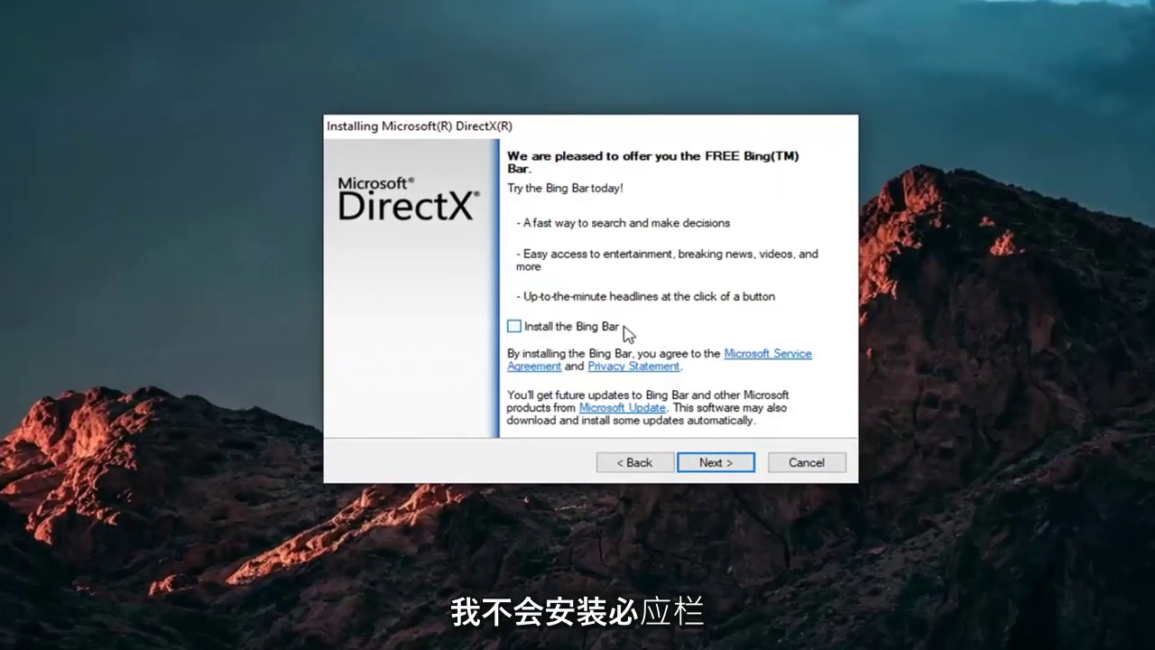
{"action": "left_click", "coordinate": [704, 465]}
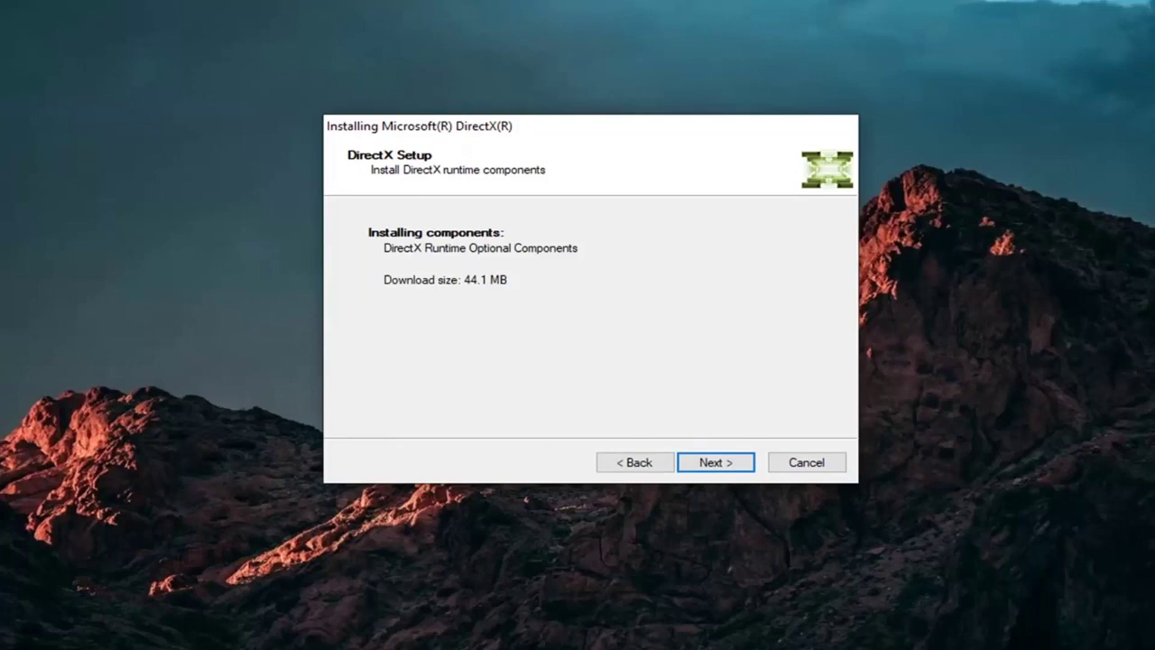
{"action": "left_click", "coordinate": [717, 463]}
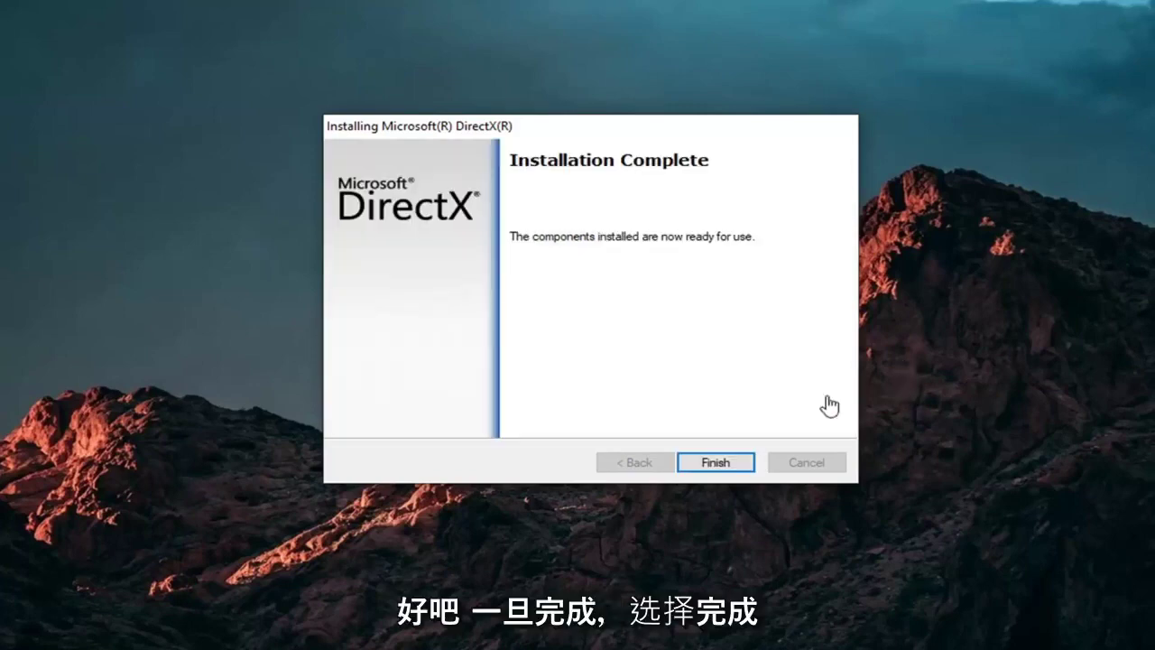
{"action": "left_click", "coordinate": [705, 453]}
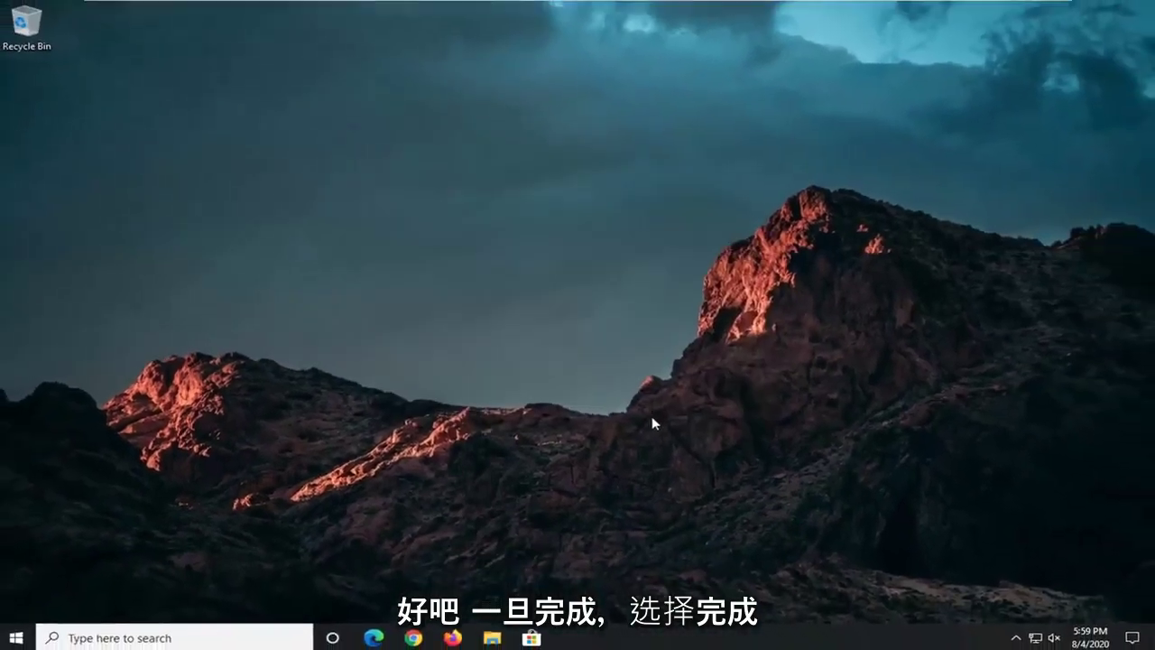